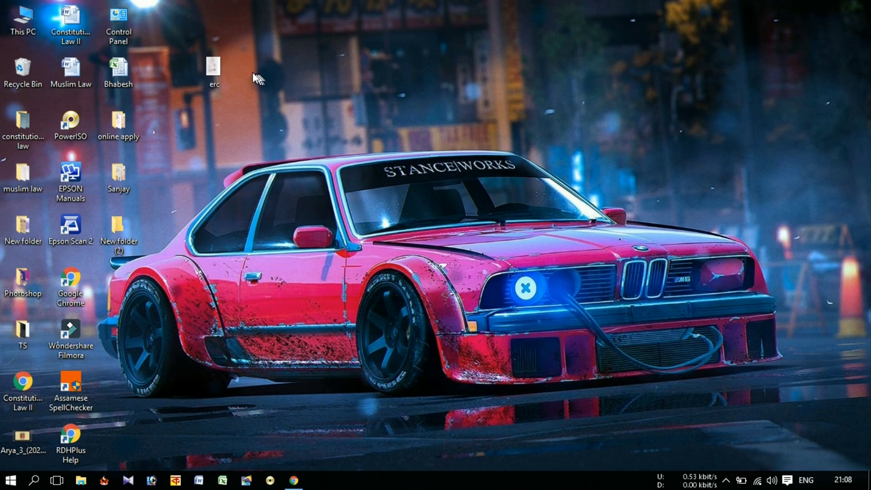
# Check the file size of the erc image on the desktop in its properties
pyautogui.rightClick(208, 64)
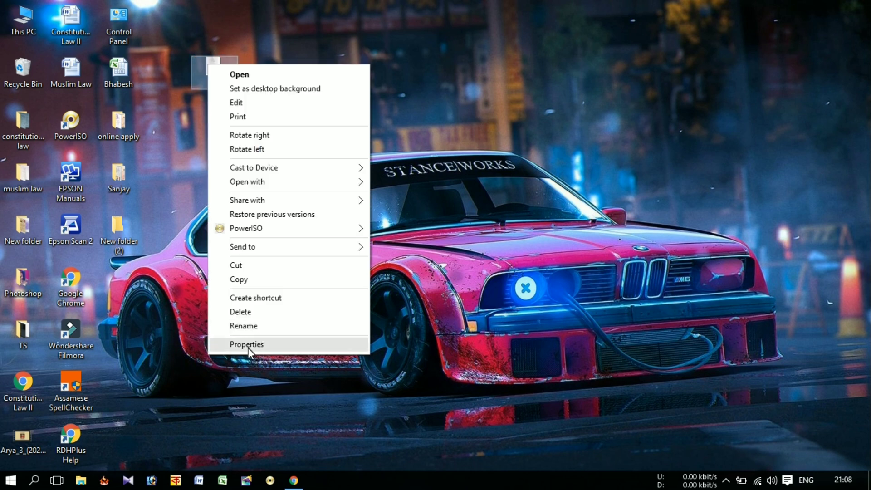
pyautogui.click(249, 346)
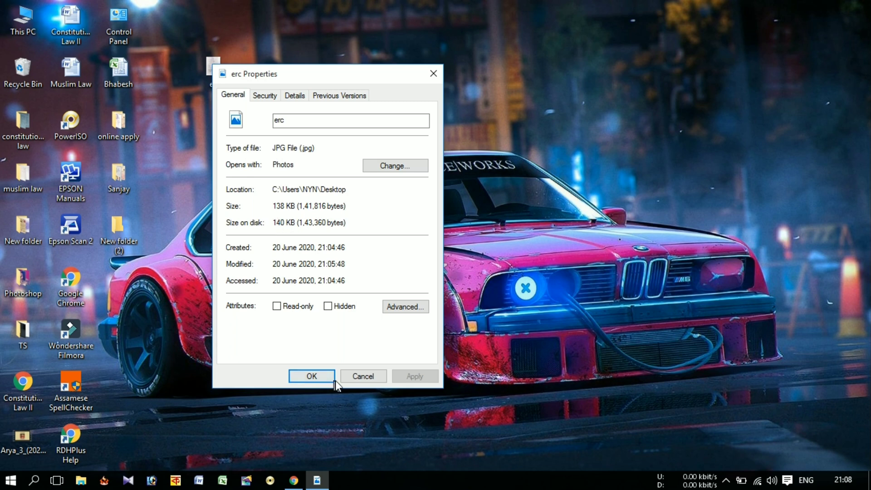
pyautogui.click(349, 375)
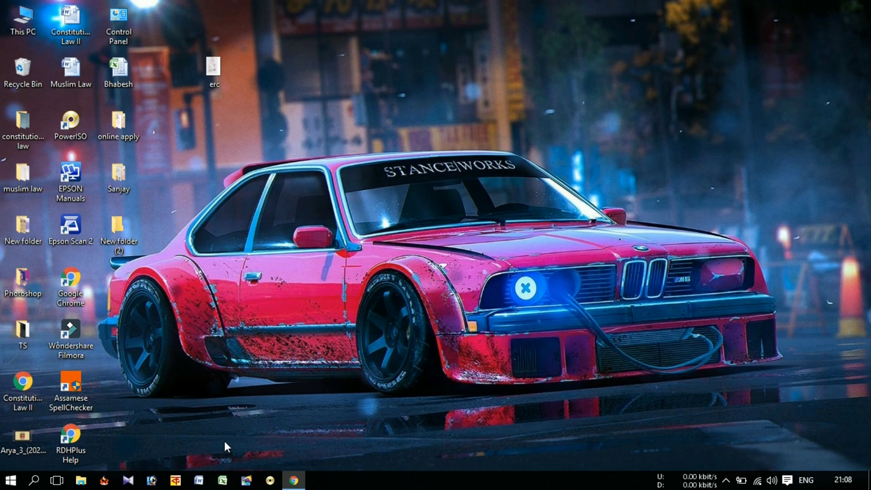
# Launch RIOT, load the desktop image erc into it and accept resampling at 1360 x 1795 pixels
pyautogui.click(104, 480)
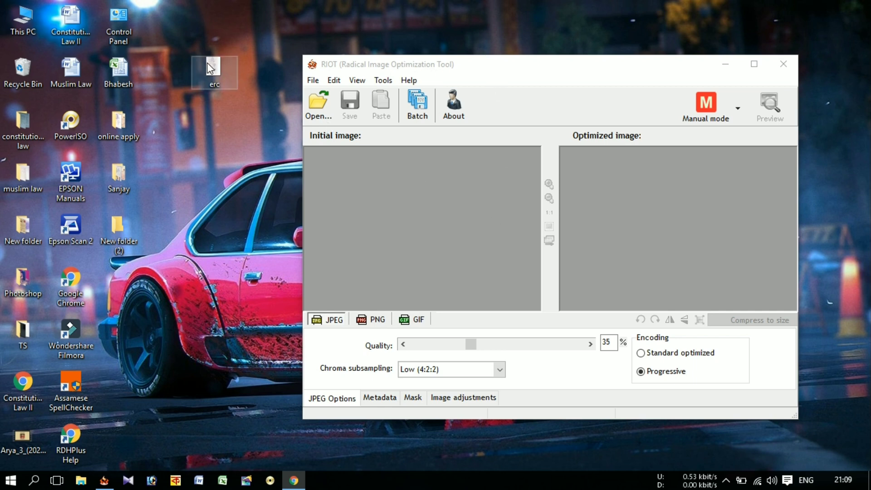
pyautogui.moveTo(207, 63); pyautogui.dragTo(234, 127)
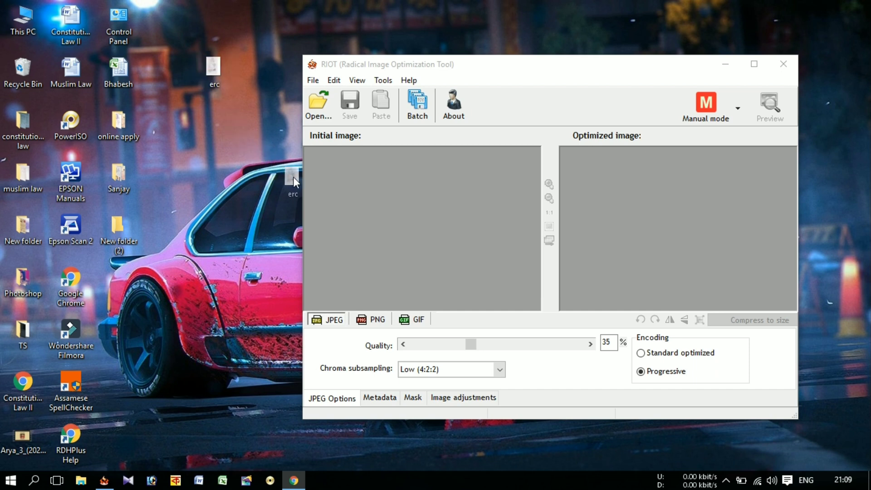
pyautogui.moveTo(293, 177); pyautogui.dragTo(404, 223)
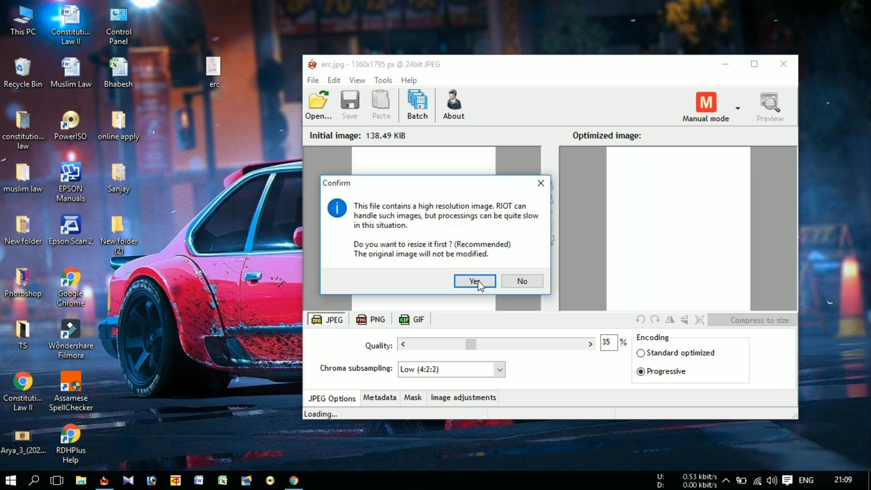
pyautogui.click(479, 283)
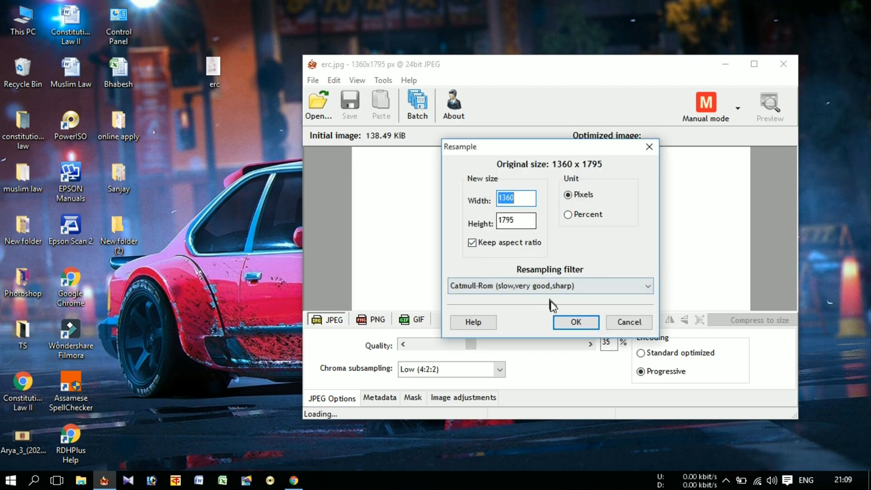
pyautogui.click(576, 324)
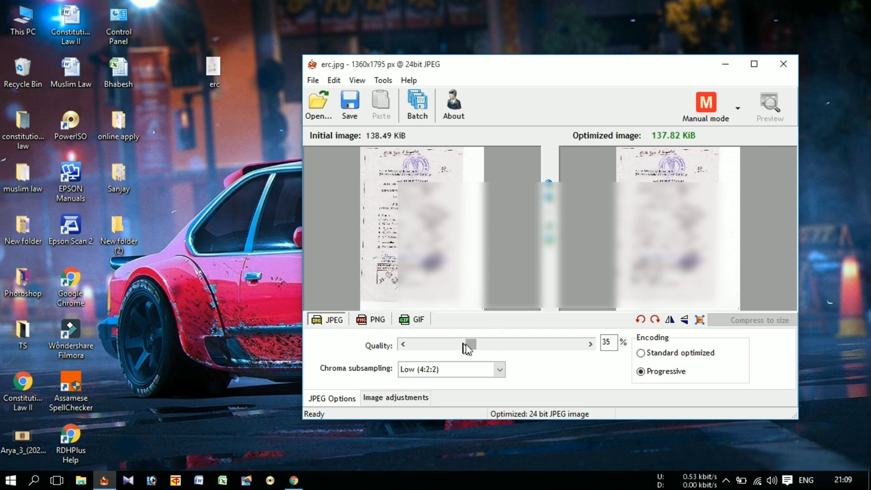
# Lower the JPEG quality of the optimized image to 12%
pyautogui.moveTo(468, 344); pyautogui.dragTo(418, 345)
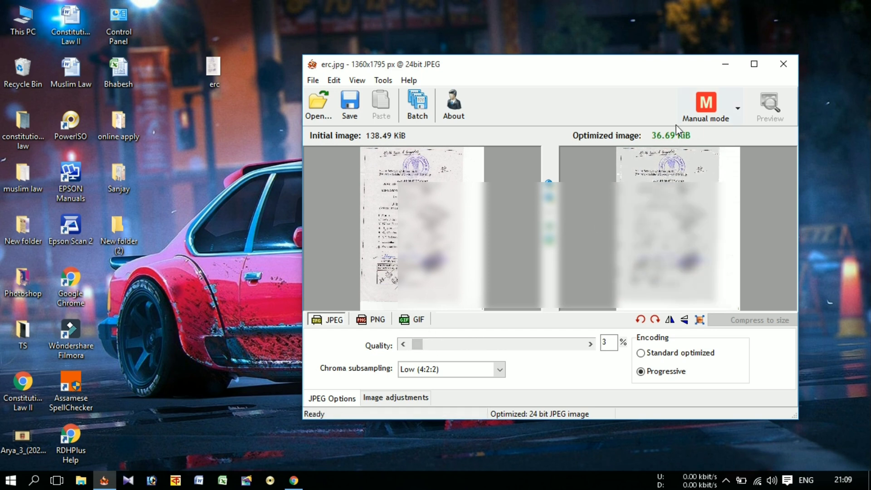
pyautogui.moveTo(671, 139)
pyautogui.moveTo(419, 345); pyautogui.dragTo(435, 349)
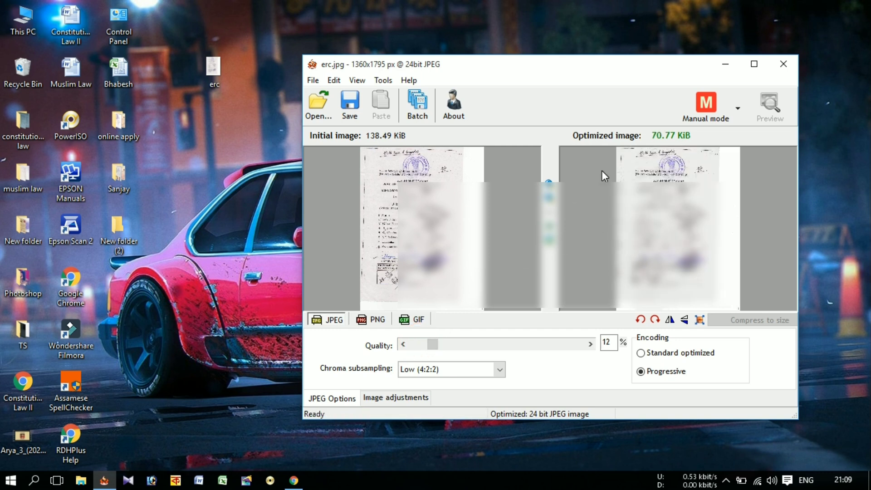
# Save the optimized image to the Desktop as a new JPEG named erc1 instead of replacing the original
pyautogui.click(349, 108)
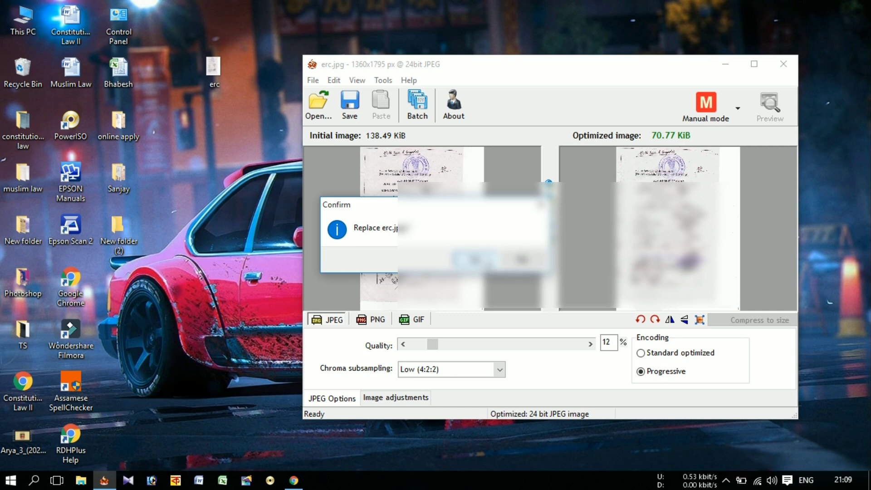
pyautogui.click(521, 260)
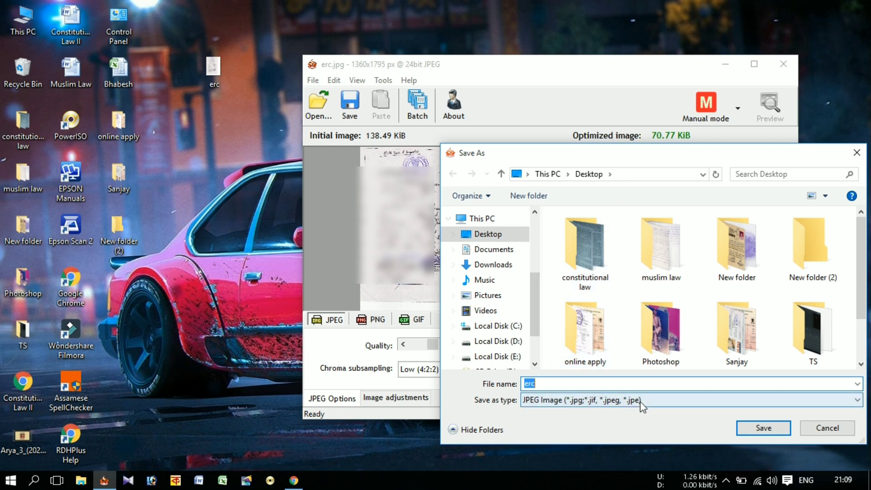
pyautogui.click(566, 382)
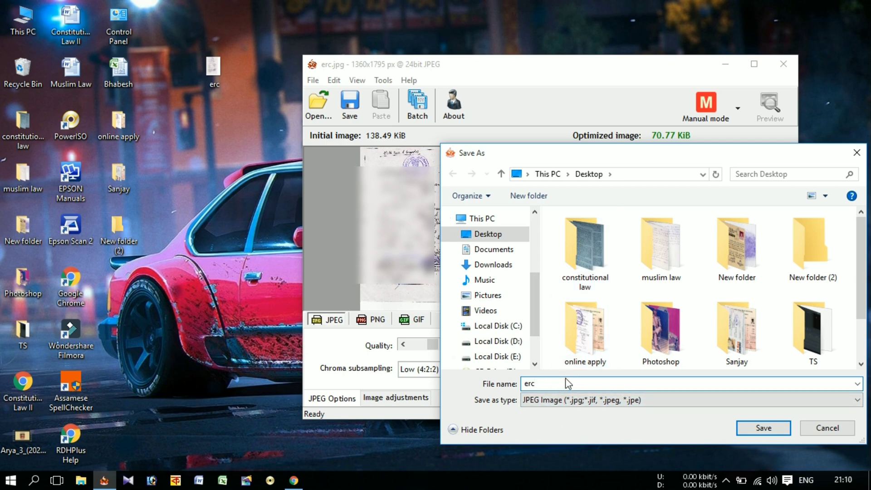
pyautogui.write('1')
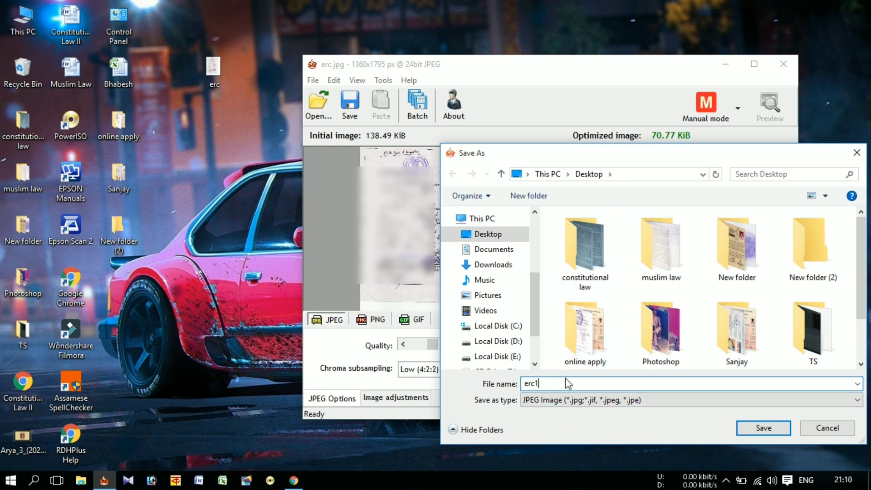
pyautogui.click(764, 429)
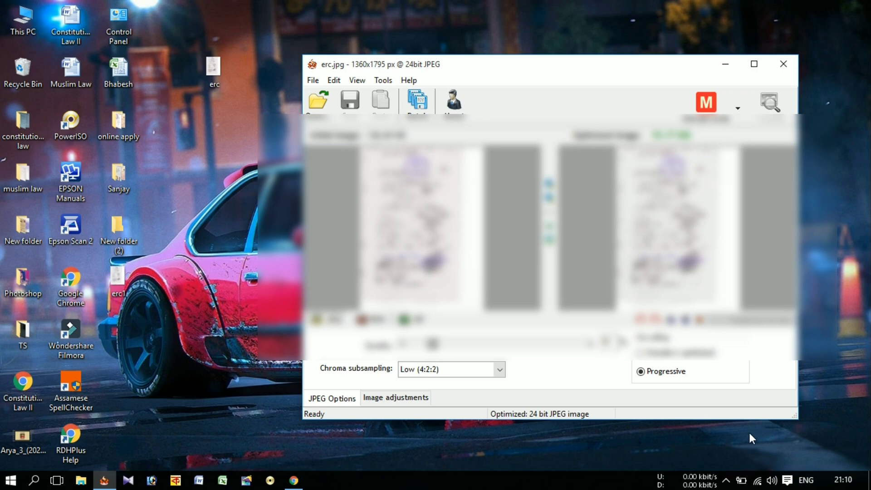
# View the compressed erc1 image from the desktop, and close both the viewer and RIOT
pyautogui.doubleClick(117, 276)
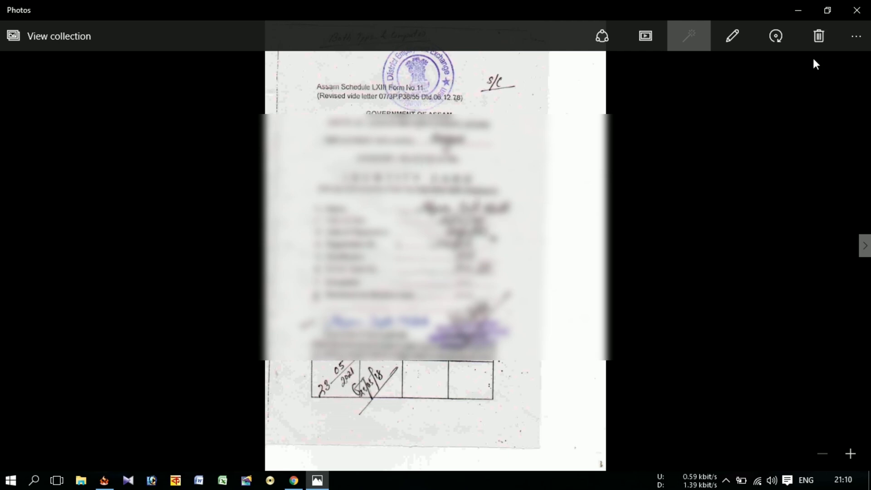
pyautogui.click(856, 10)
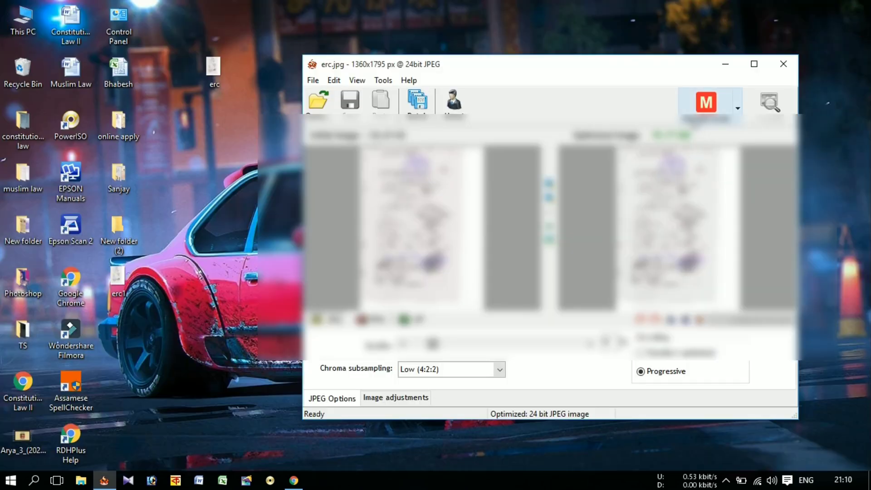
pyautogui.click(783, 64)
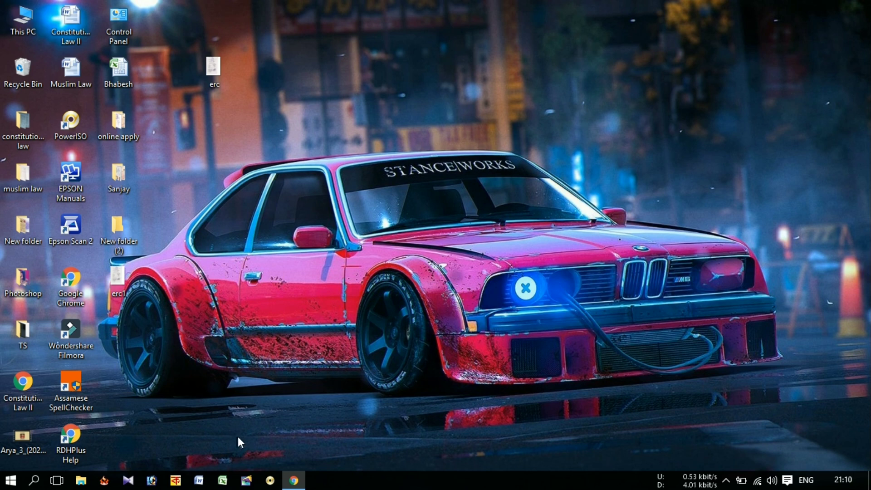
# Switch to Chrome and search Google for "radical image optimization tools"
pyautogui.click(294, 480)
pyautogui.click(295, 266)
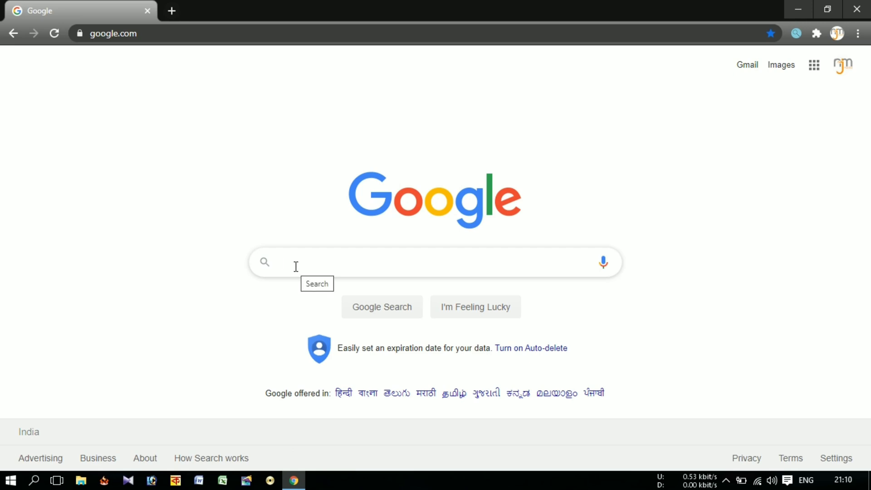
pyautogui.write('radi')
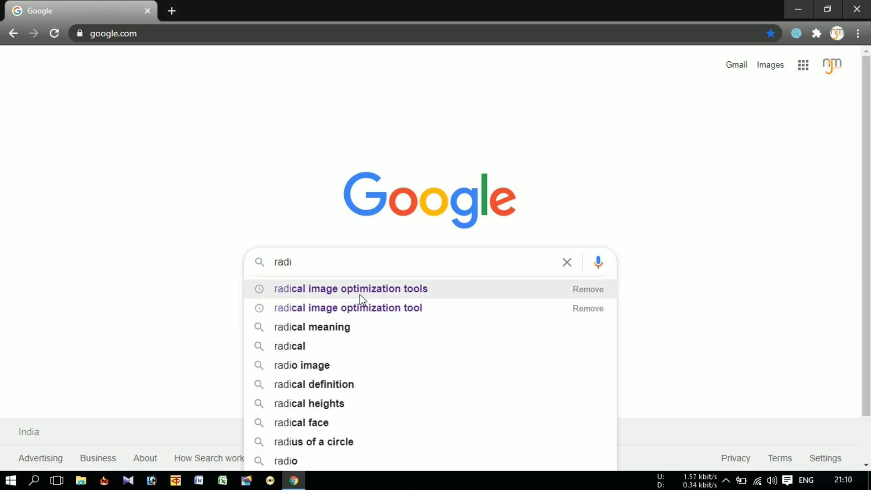
pyautogui.click(398, 292)
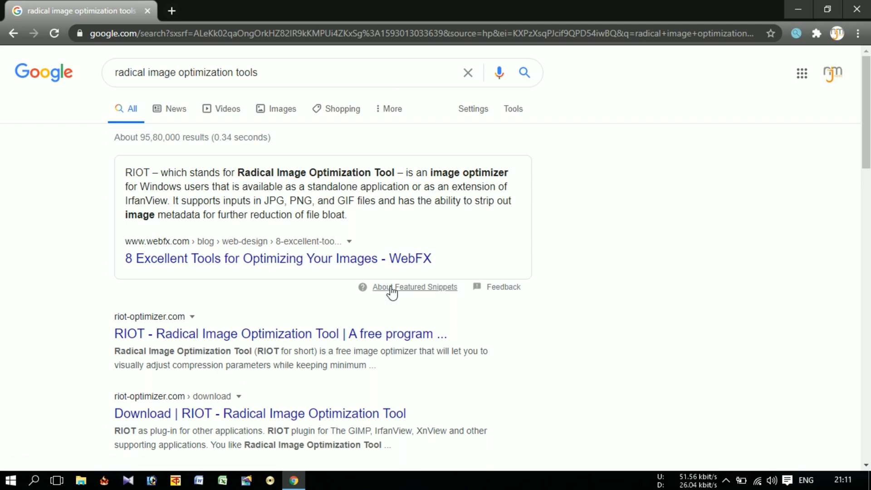
# Open the Softonic "RIOT - Download" search result and continue to its free download page for Windows
pyautogui.scroll(-4, 390, 291)
pyautogui.click(164, 302)
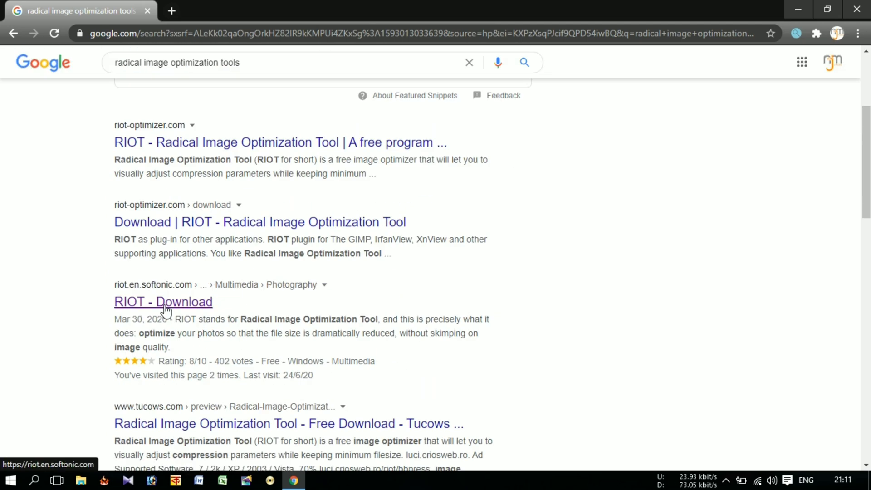
pyautogui.click(165, 305)
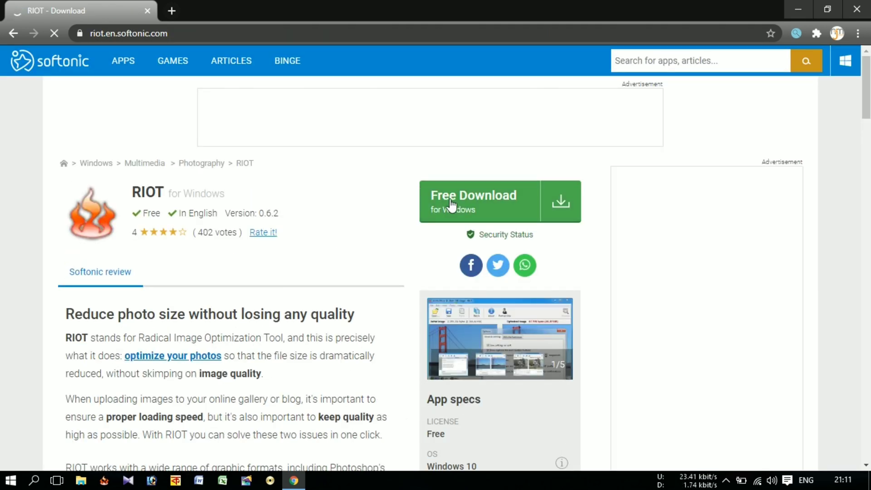
pyautogui.click(523, 146)
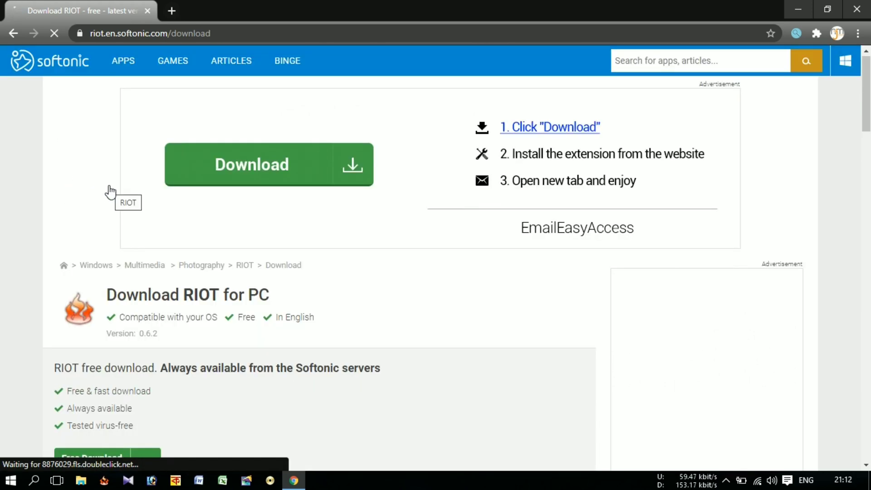
# Download the free RIOT installer for Windows from the Softonic servers and return to the desktop
pyautogui.scroll(-4, 156, 359)
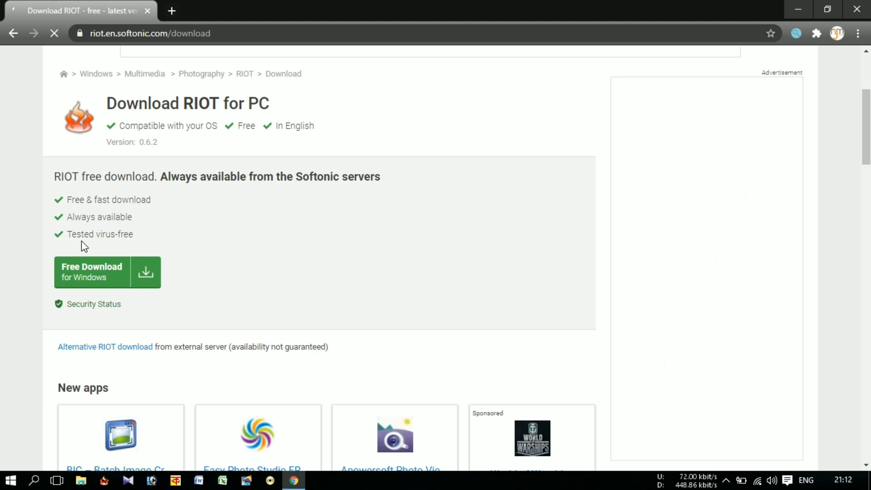
pyautogui.click(96, 280)
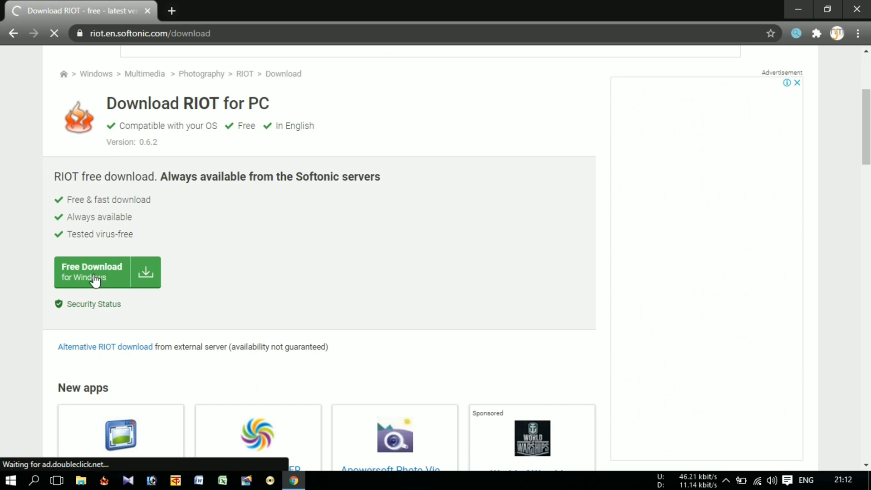
pyautogui.click(95, 279)
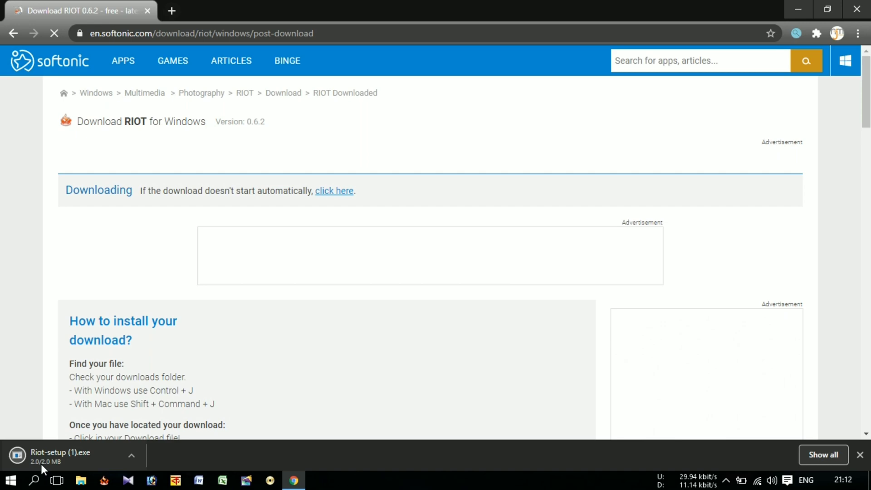
pyautogui.press('super+d')
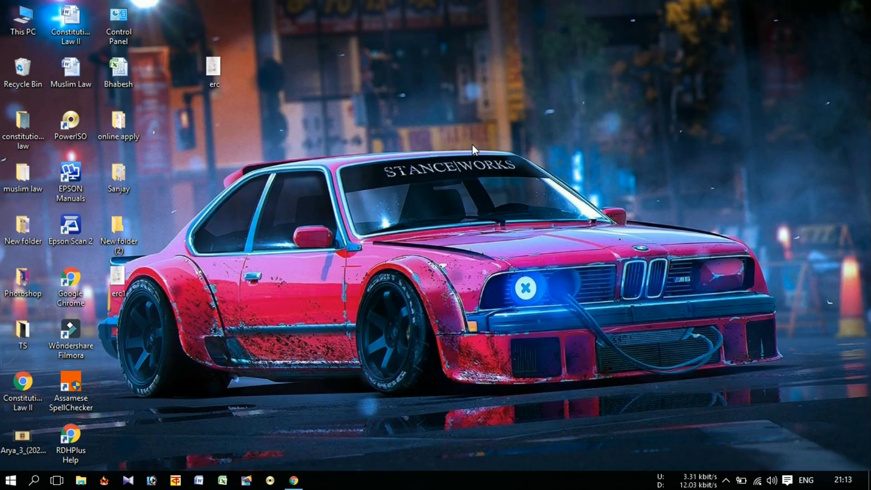